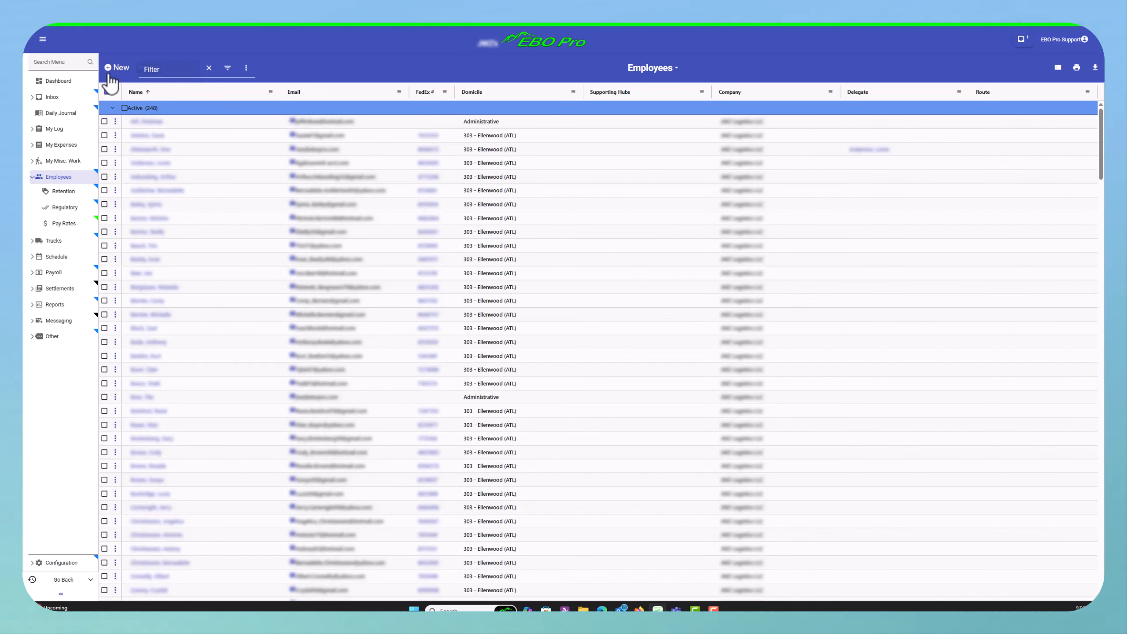
Create a new employee record and enter the employee's name and FedEx number
{"action": "left_click", "coordinate": [109, 71]}
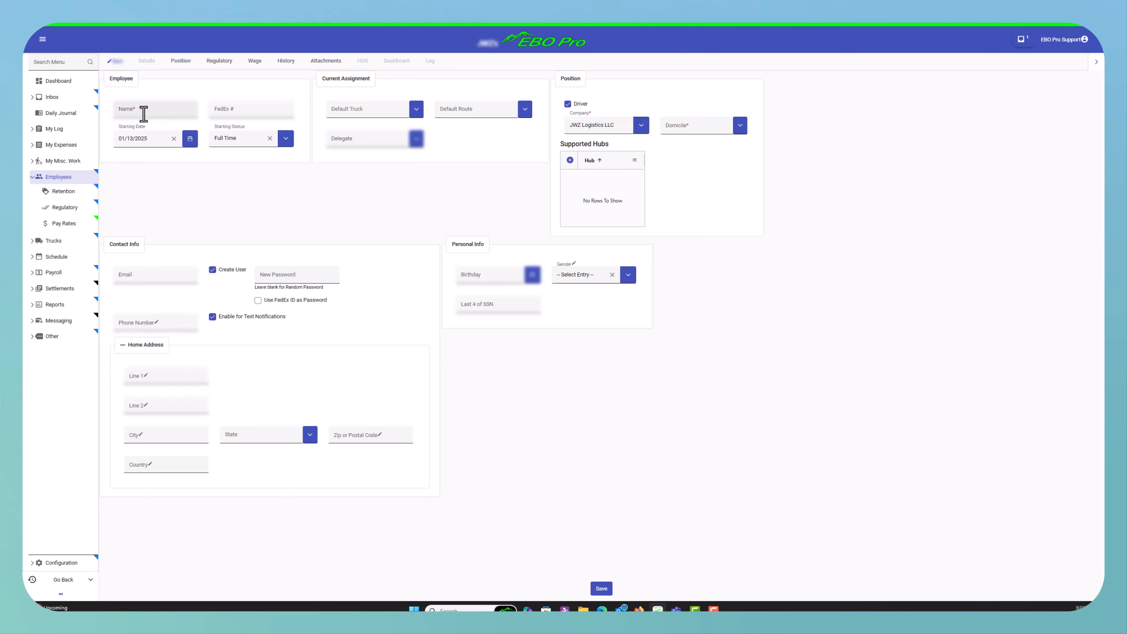
{"action": "left_click", "coordinate": [144, 112]}
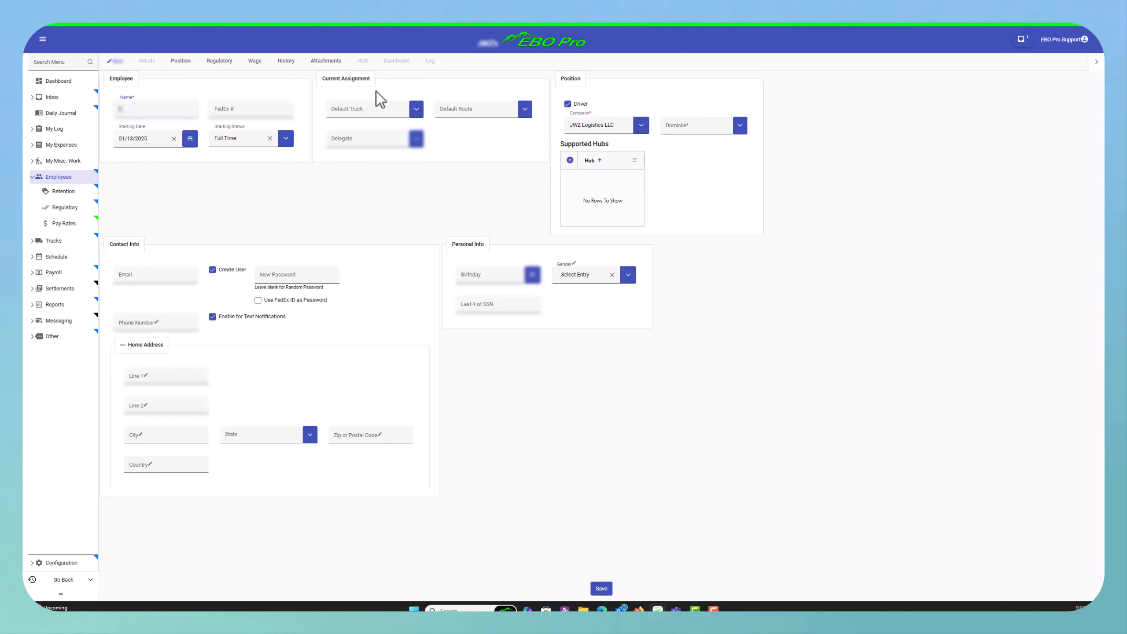
{"action": "type", "text": "Smith,"}
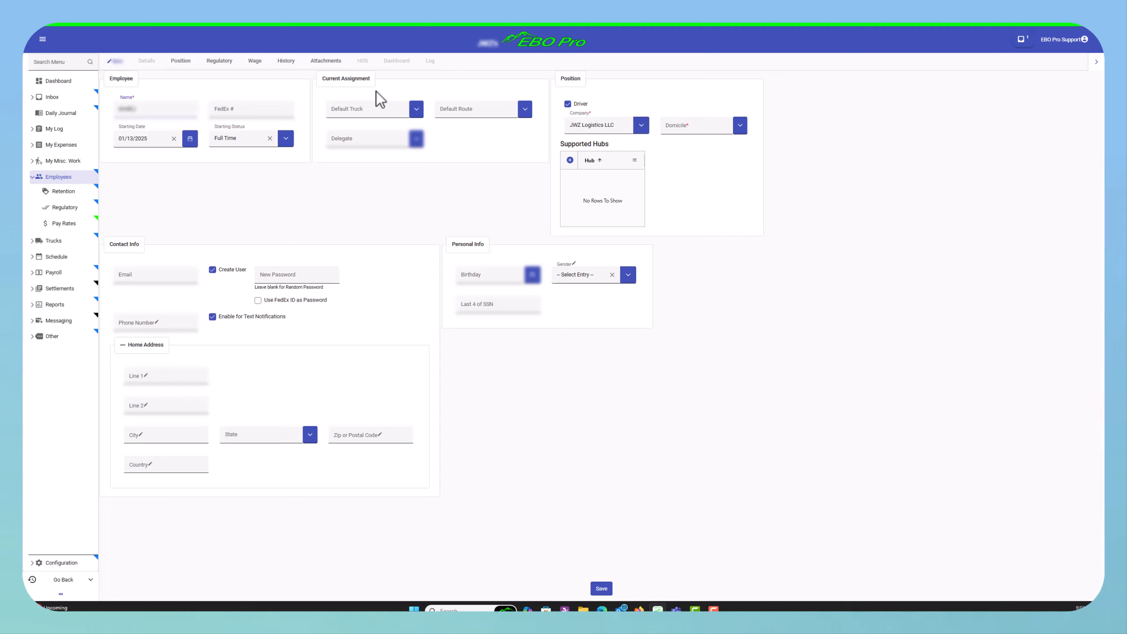
{"action": "type", "text": " J"}
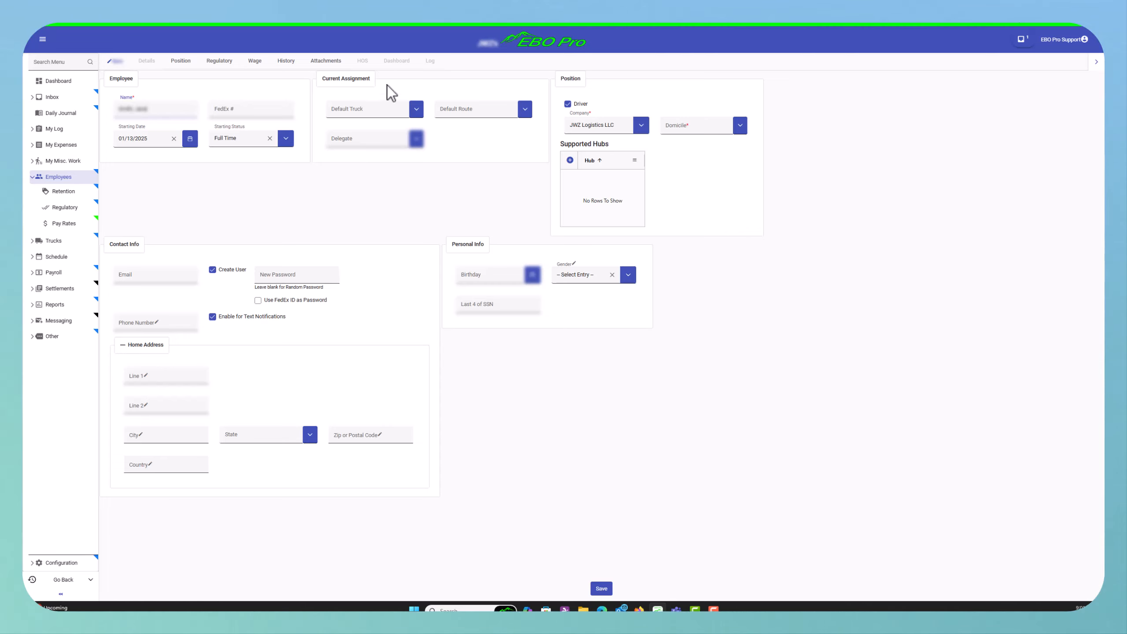
{"action": "left_click", "coordinate": [242, 112]}
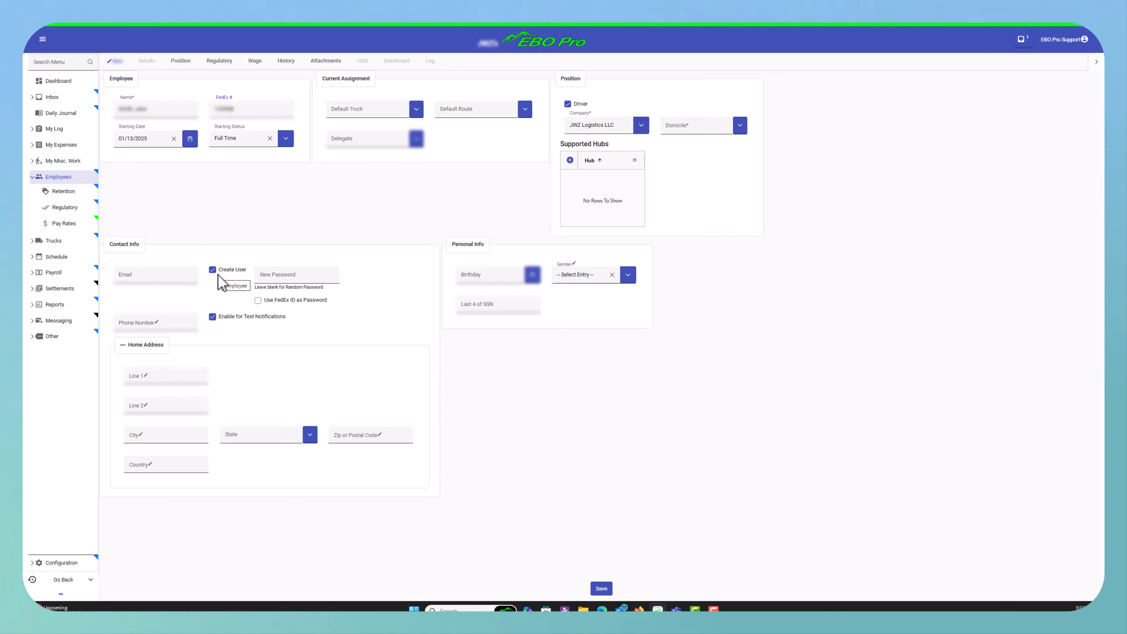
Turn off Create User and Driver for the new employee, keeping JWZ Logistics LLC as the company
{"action": "left_click", "coordinate": [214, 270]}
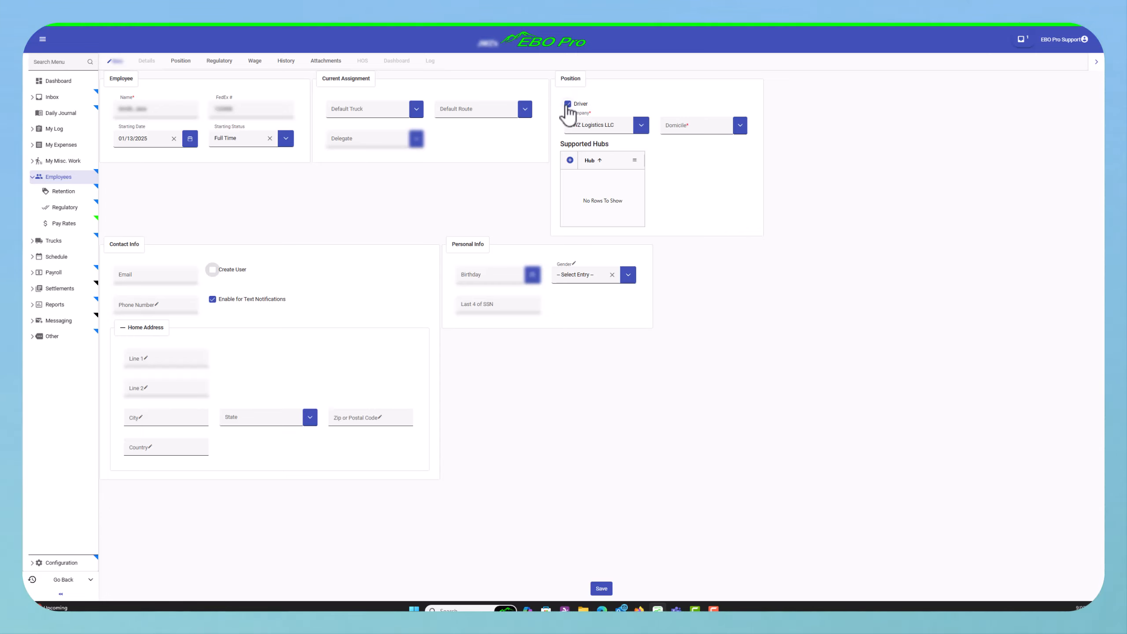
{"action": "left_click", "coordinate": [567, 104]}
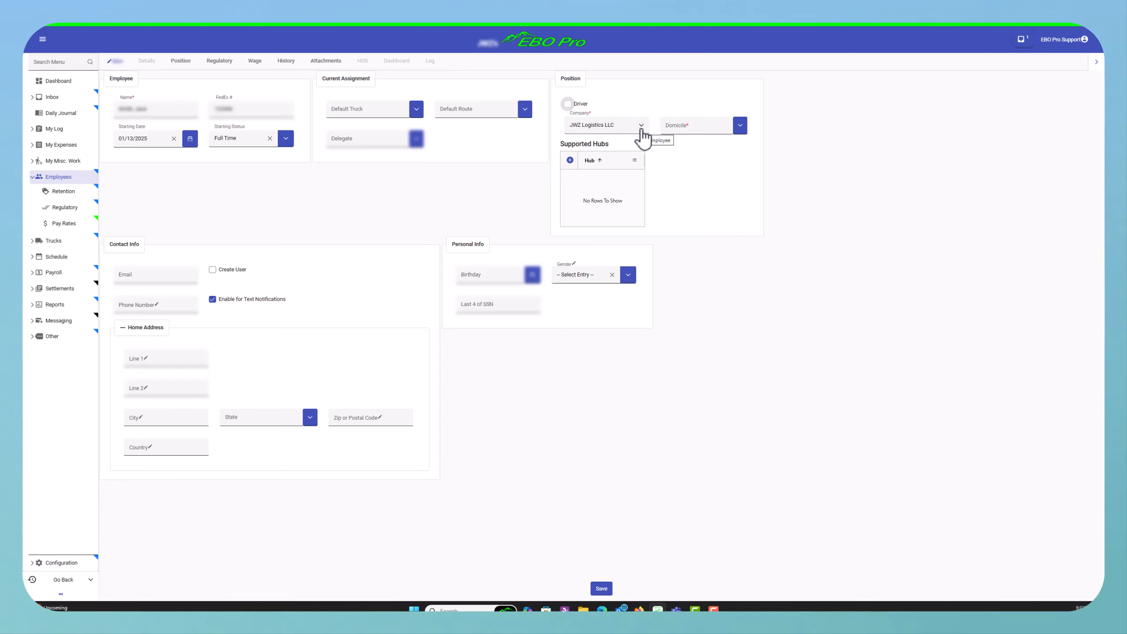
{"action": "left_click", "coordinate": [641, 126]}
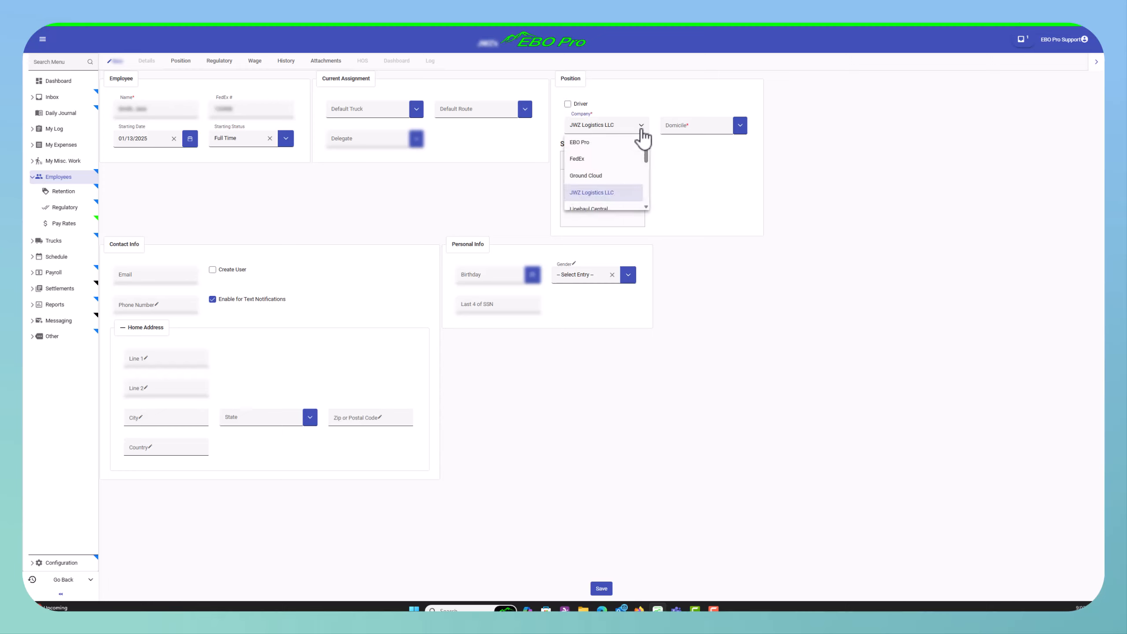
{"action": "scroll", "coordinate": [604, 152], "scroll_direction": "down", "scroll_amount": 1}
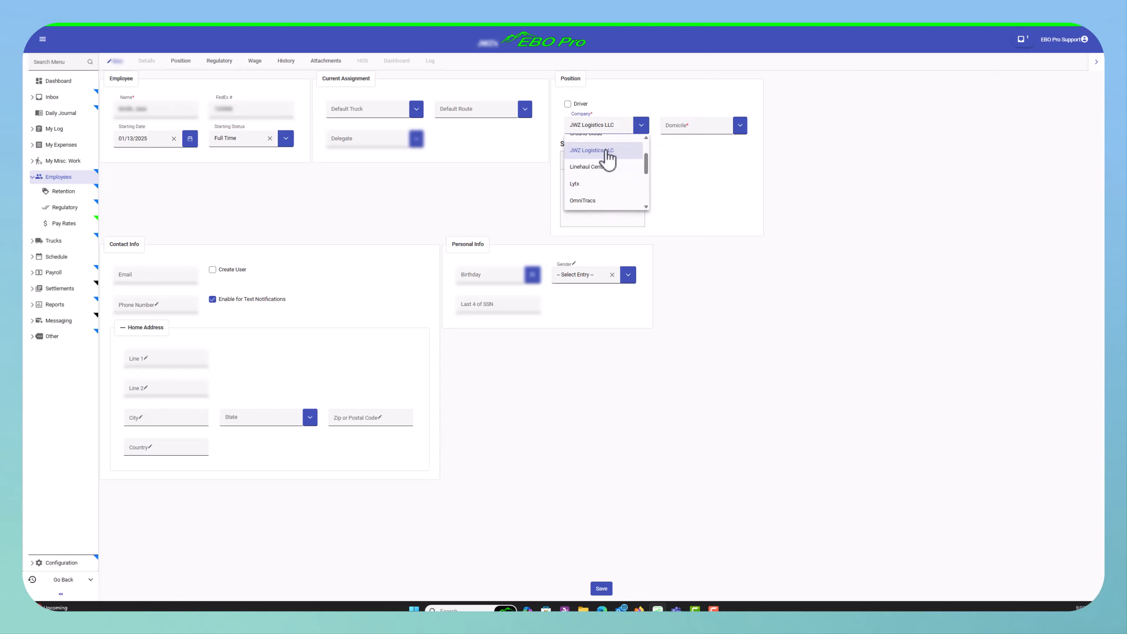
{"action": "scroll", "coordinate": [604, 152], "scroll_direction": "up", "scroll_amount": 1}
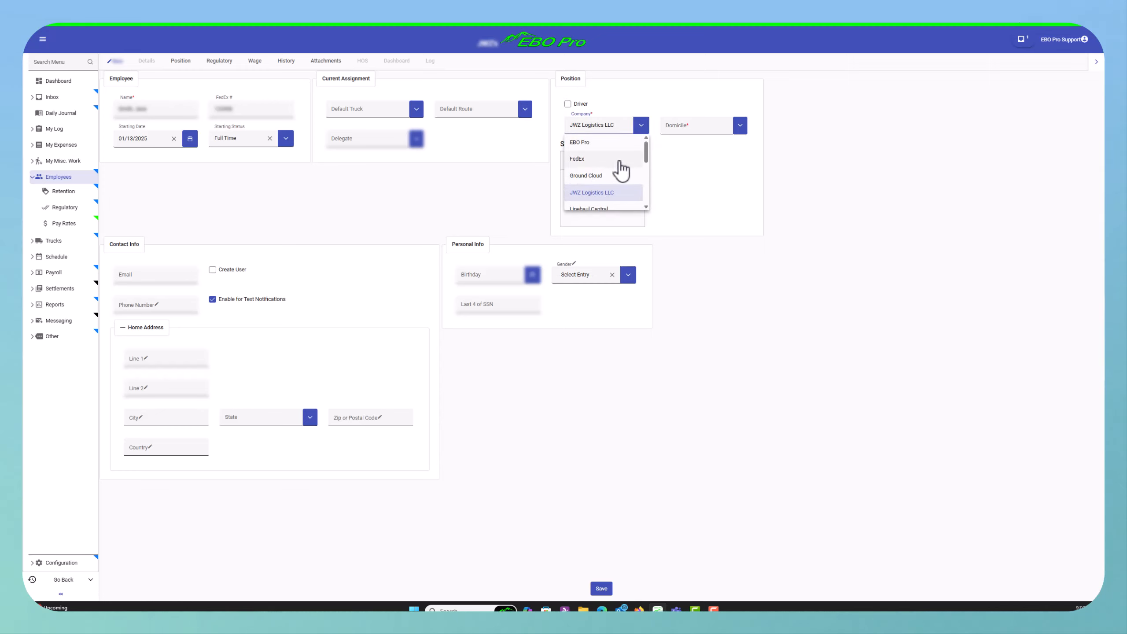
{"action": "left_click", "coordinate": [710, 152]}
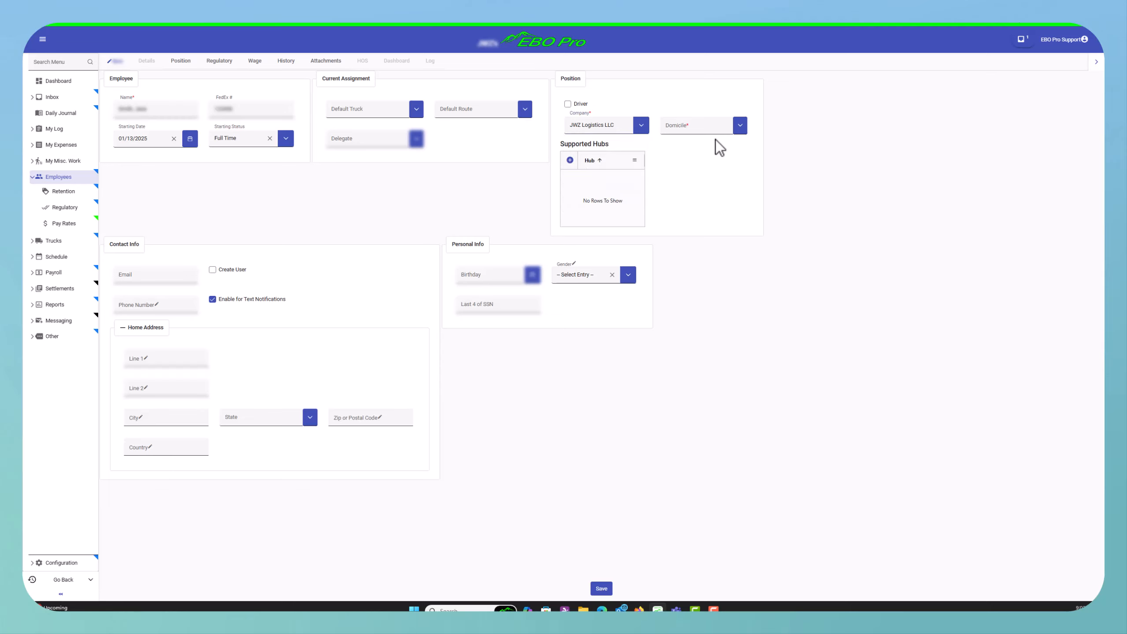
Set the new employee's domicile to 303 - Ellenwood (ATL)
{"action": "left_click", "coordinate": [739, 127]}
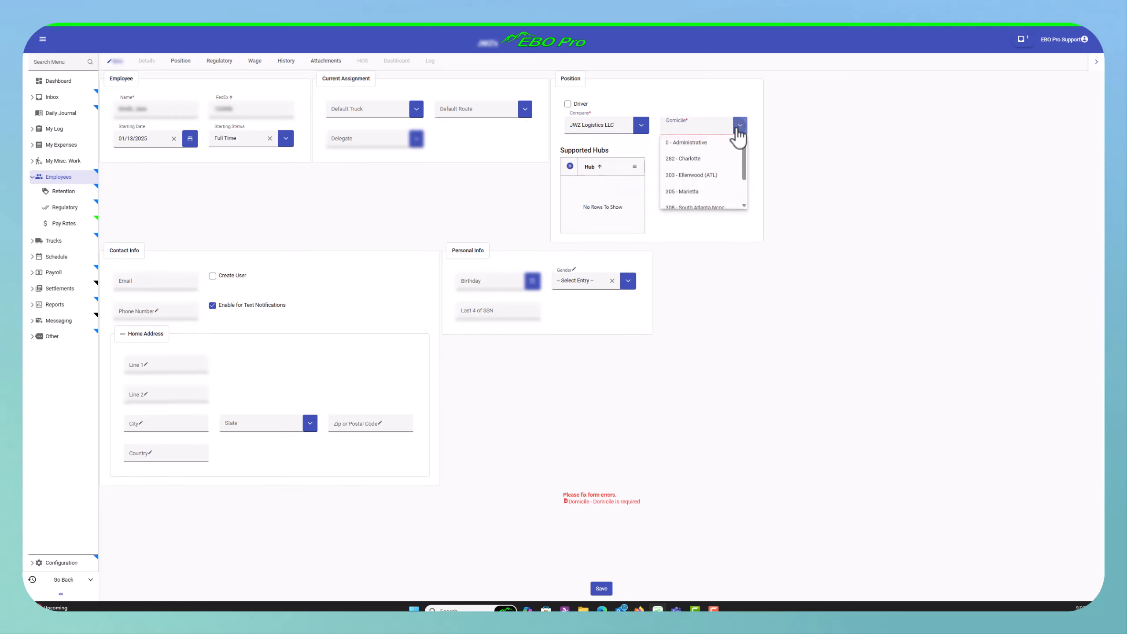
{"action": "left_click", "coordinate": [683, 176]}
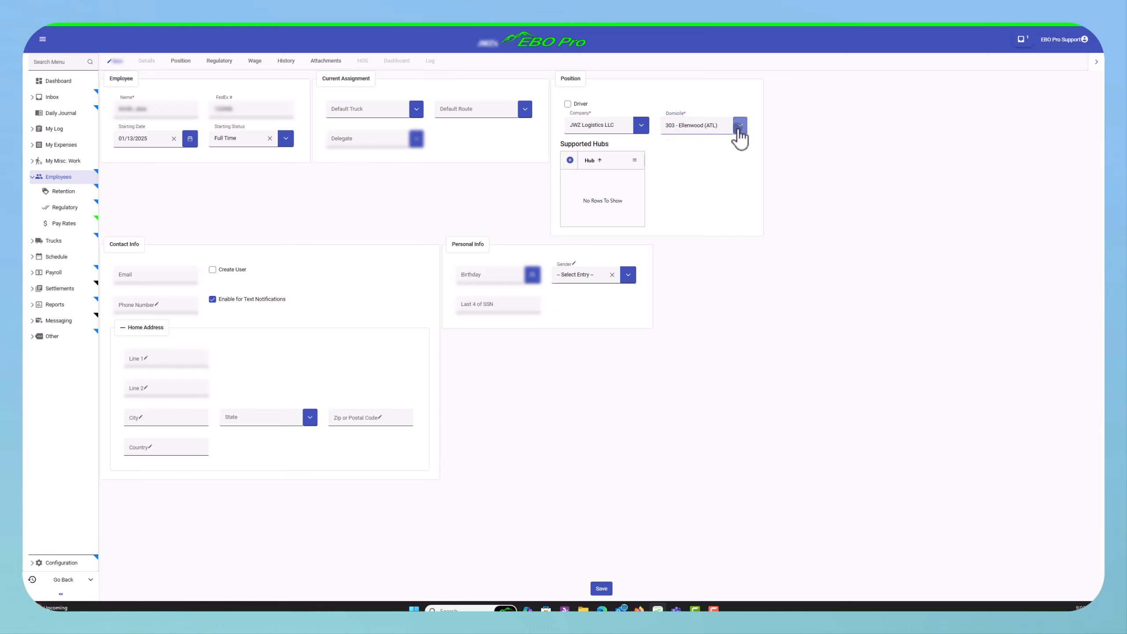
{"action": "left_click", "coordinate": [739, 127]}
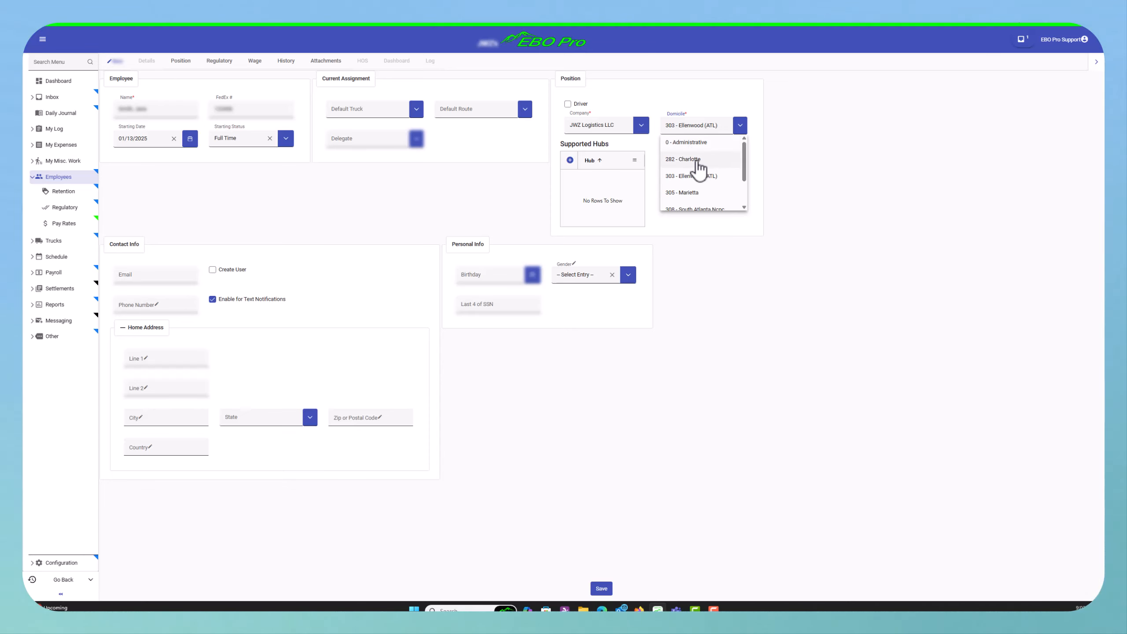
{"action": "left_click", "coordinate": [691, 177]}
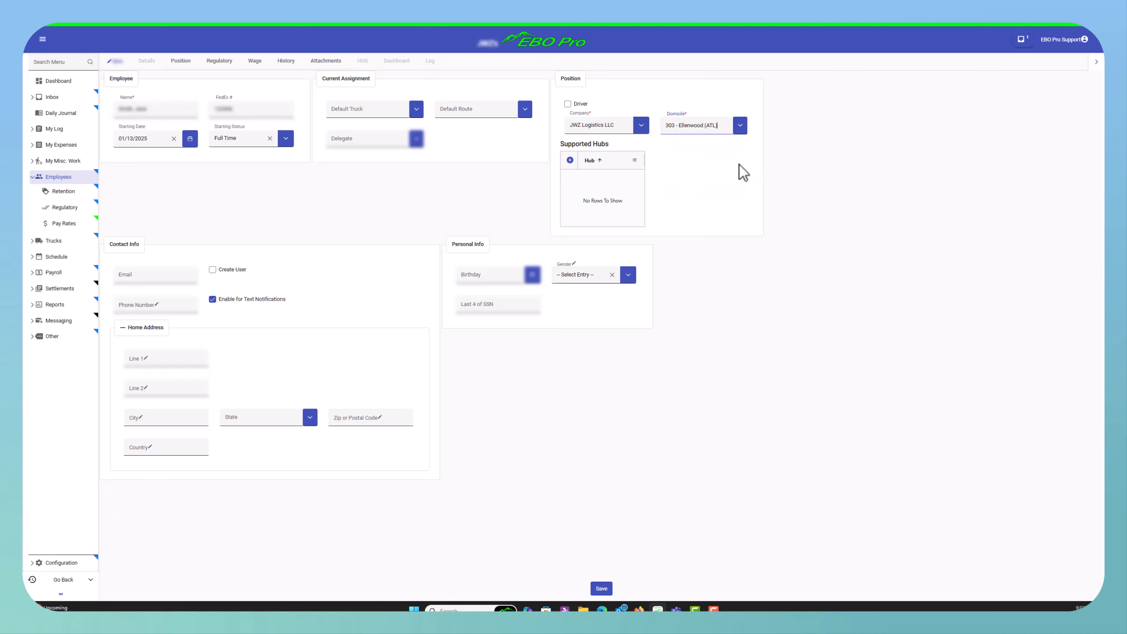
Add 305 - Marietta as a supported hub for the new employee
{"action": "left_click", "coordinate": [569, 160]}
{"action": "left_click", "coordinate": [599, 313]}
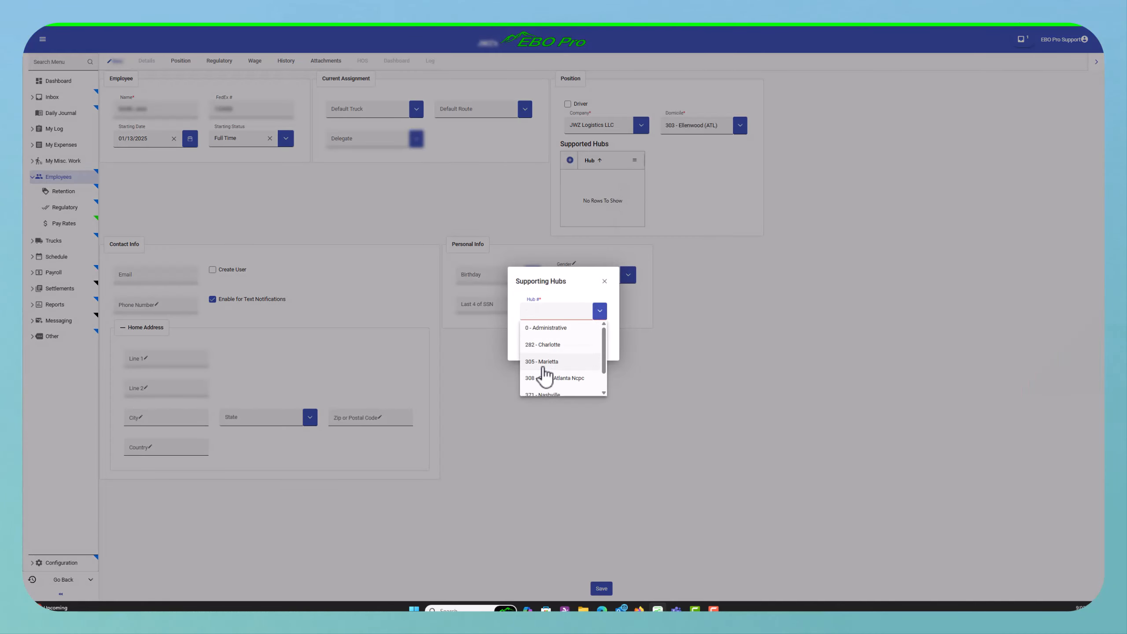
{"action": "left_click", "coordinate": [539, 362]}
{"action": "left_click", "coordinate": [563, 349]}
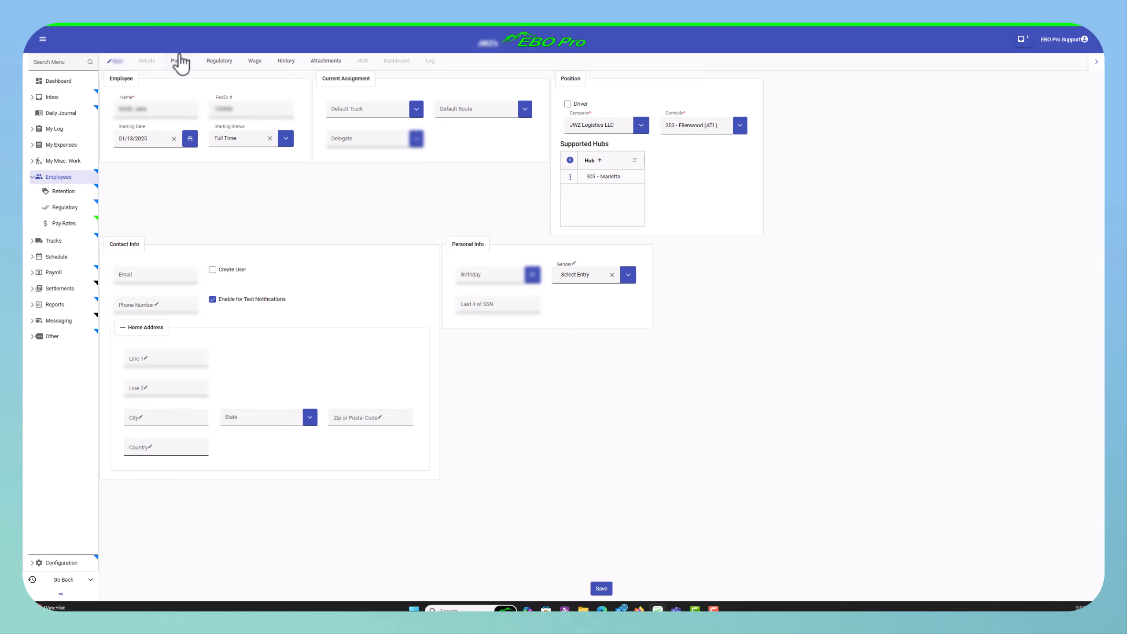
Assign the Manager role to the new employee in the position details
{"action": "left_click", "coordinate": [178, 66]}
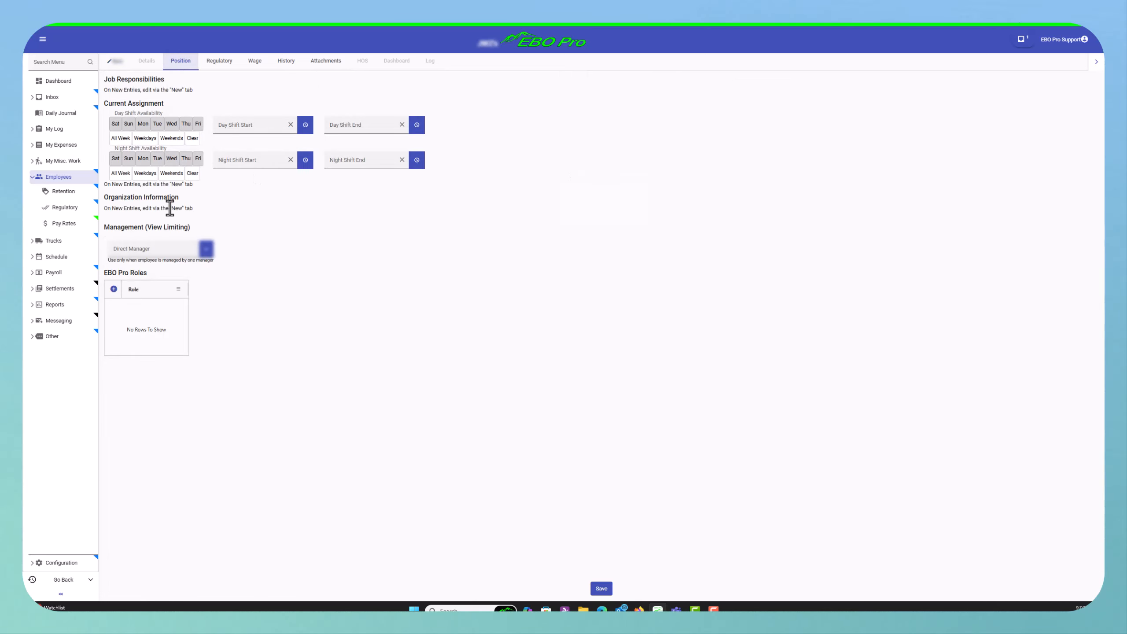
{"action": "left_click", "coordinate": [113, 62]}
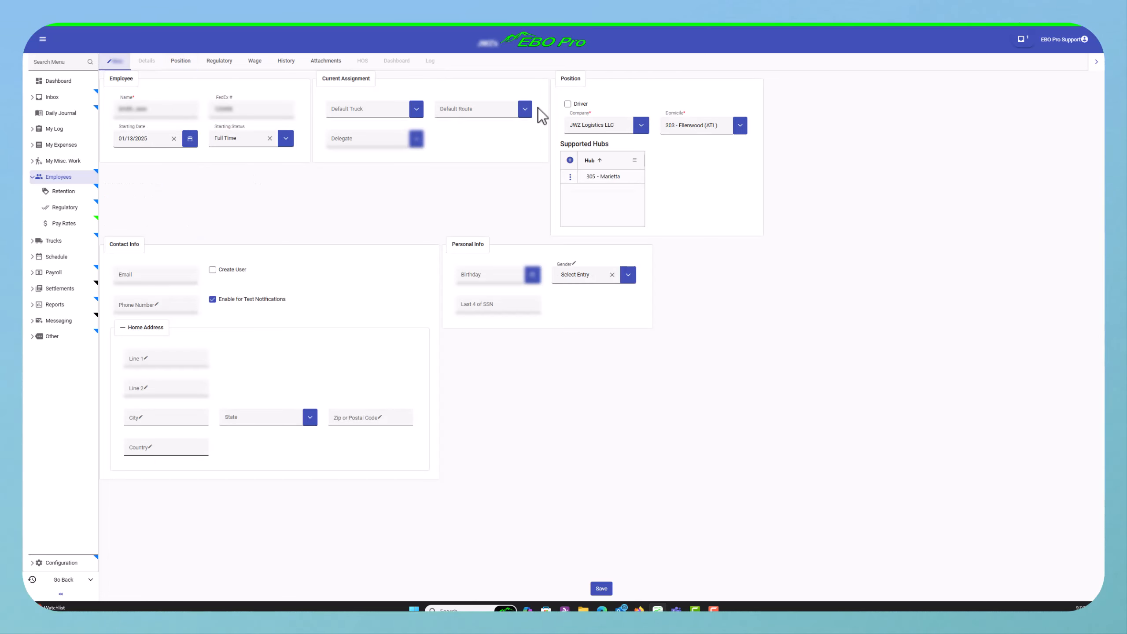
{"action": "left_click", "coordinate": [180, 65]}
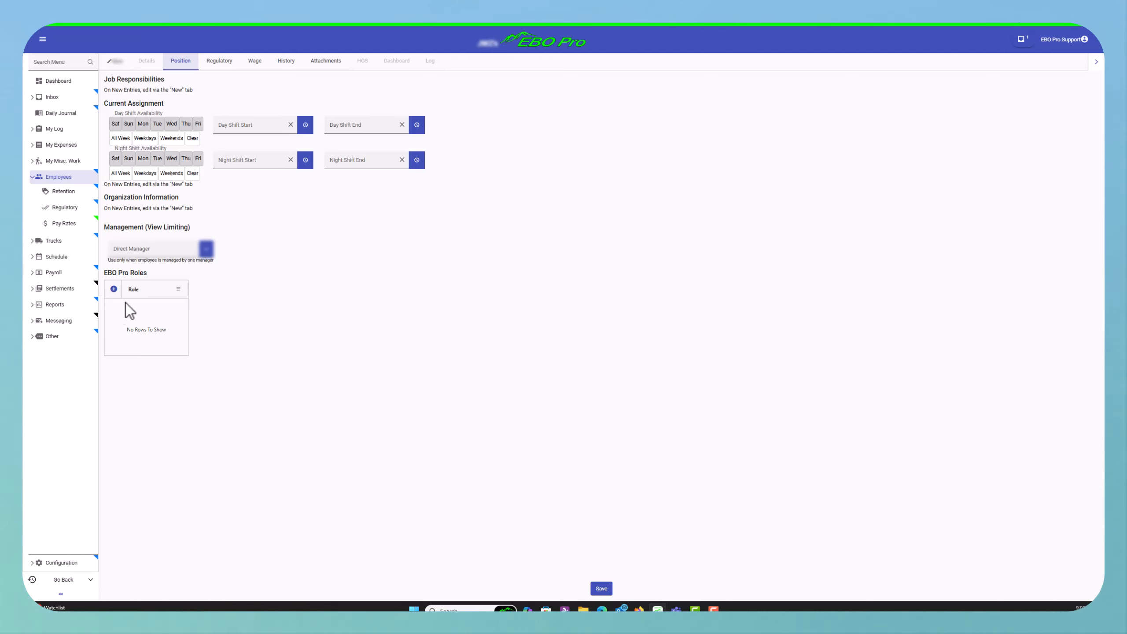
{"action": "left_click", "coordinate": [114, 289]}
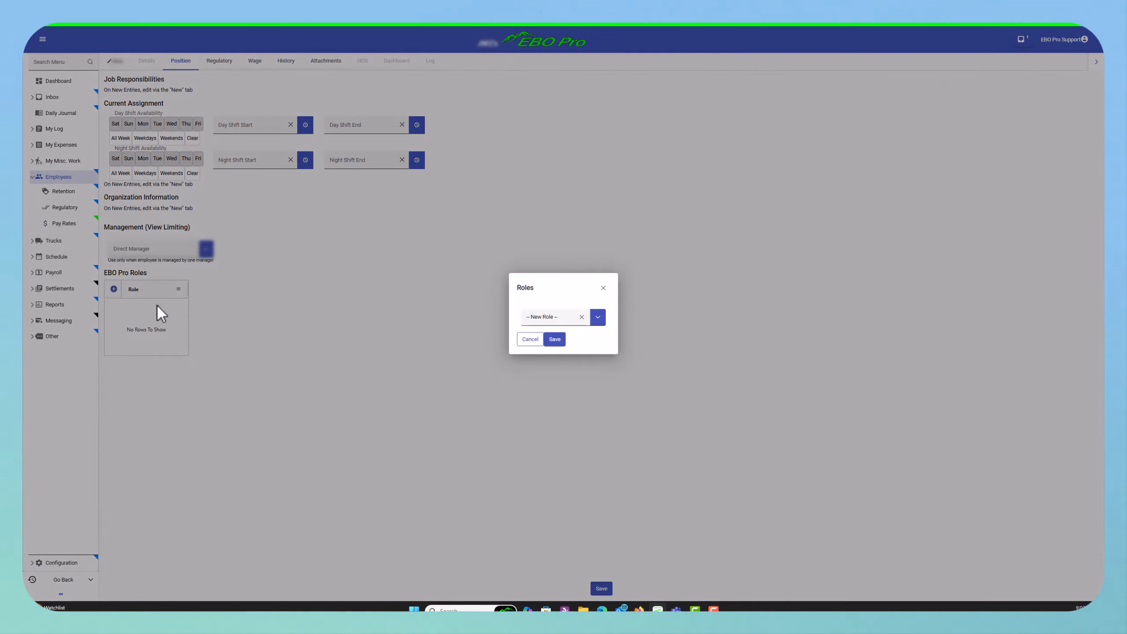
{"action": "left_click", "coordinate": [598, 316]}
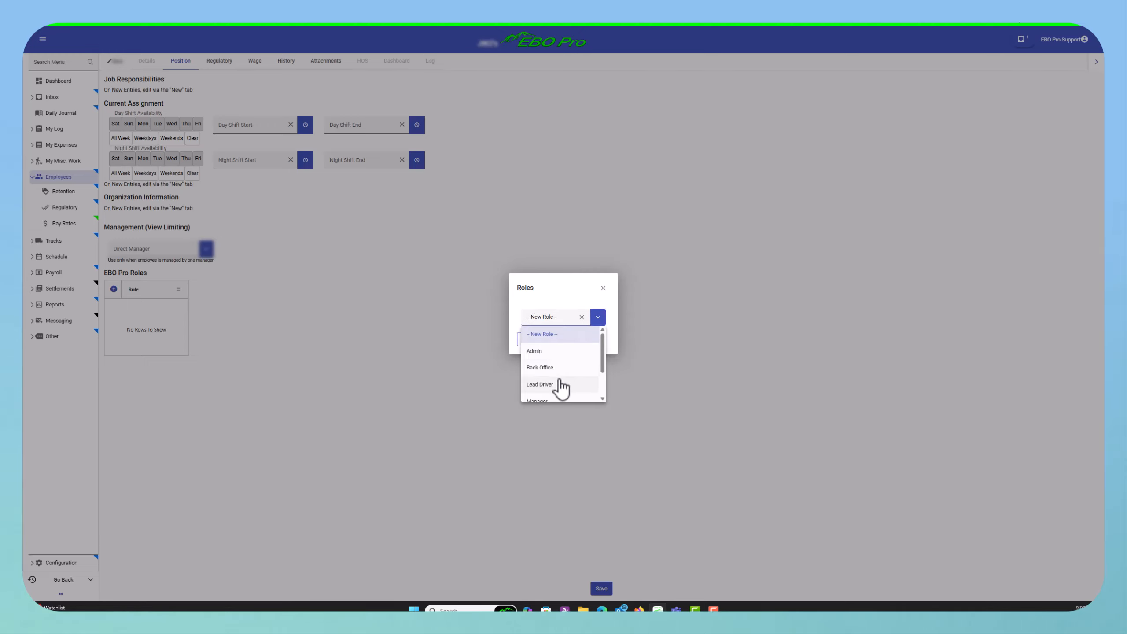
{"action": "scroll", "coordinate": [555, 389], "scroll_direction": "down", "scroll_amount": 2}
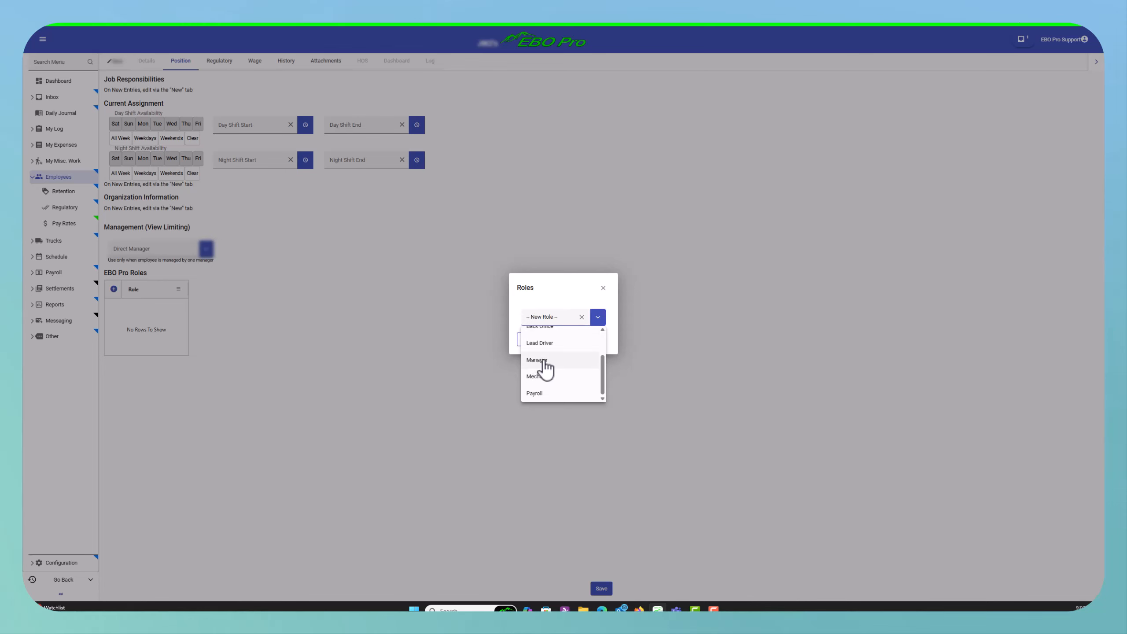
{"action": "left_click", "coordinate": [539, 361]}
{"action": "left_click", "coordinate": [554, 339]}
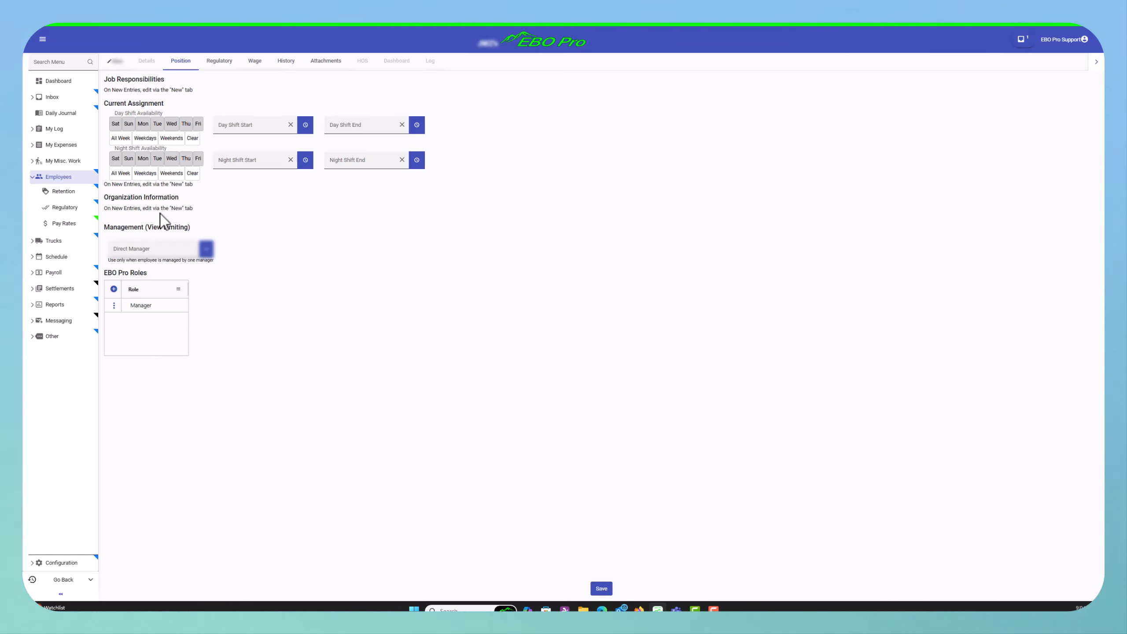
Review the new employee's regulatory, wage and attachment sections and save the record
{"action": "left_click", "coordinate": [218, 62]}
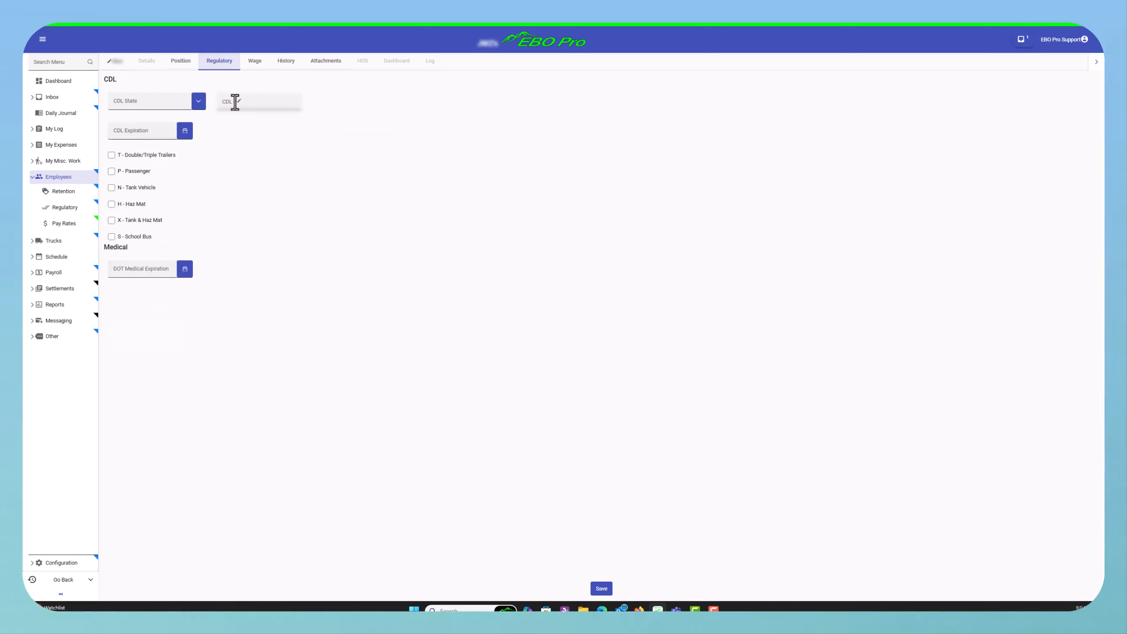
{"action": "left_click", "coordinate": [256, 63]}
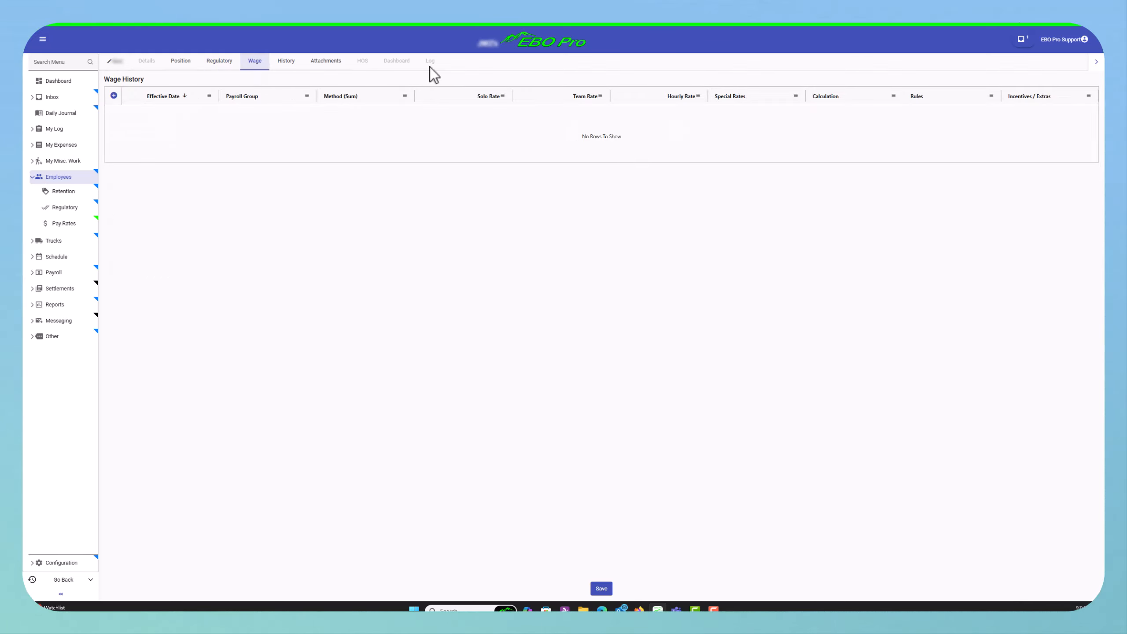
{"action": "left_click", "coordinate": [338, 63]}
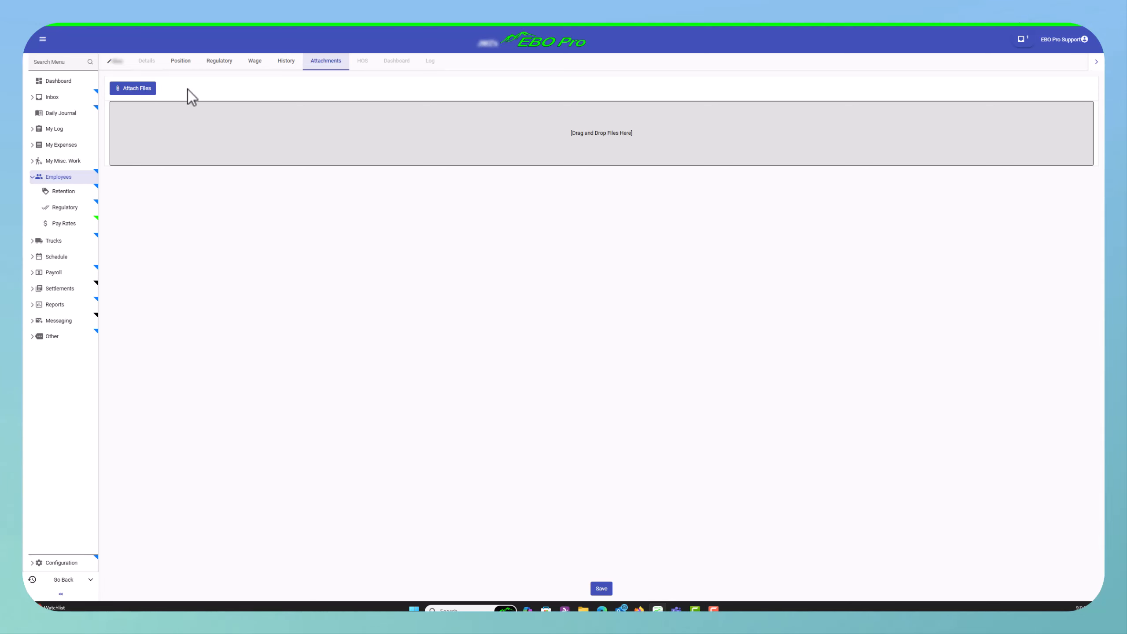
{"action": "left_click", "coordinate": [115, 62]}
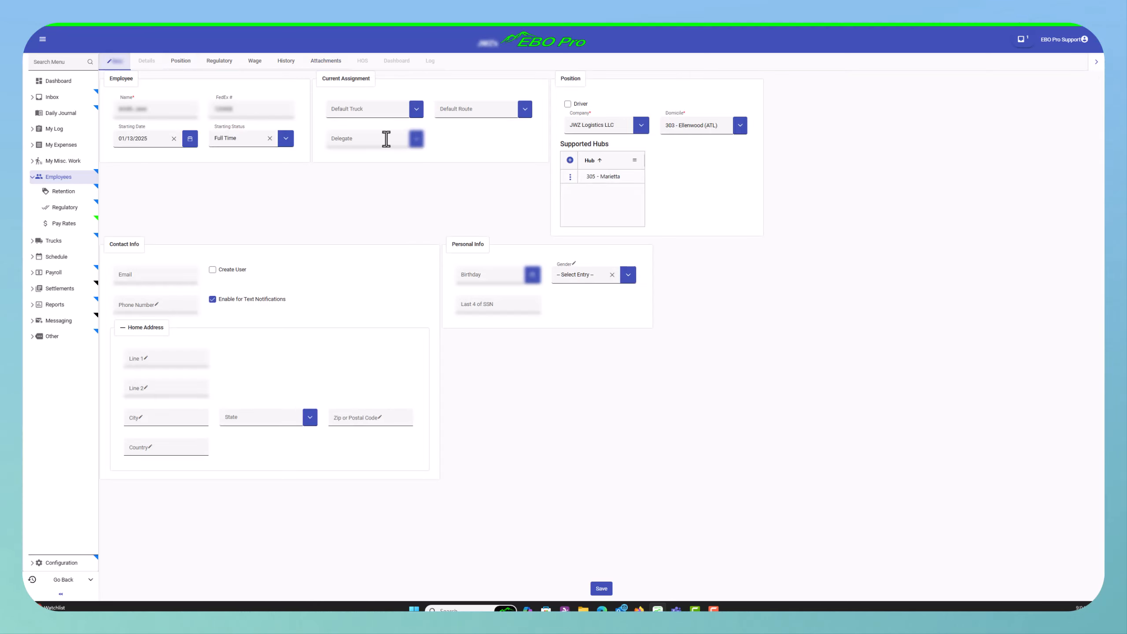
{"action": "left_click", "coordinate": [595, 591]}
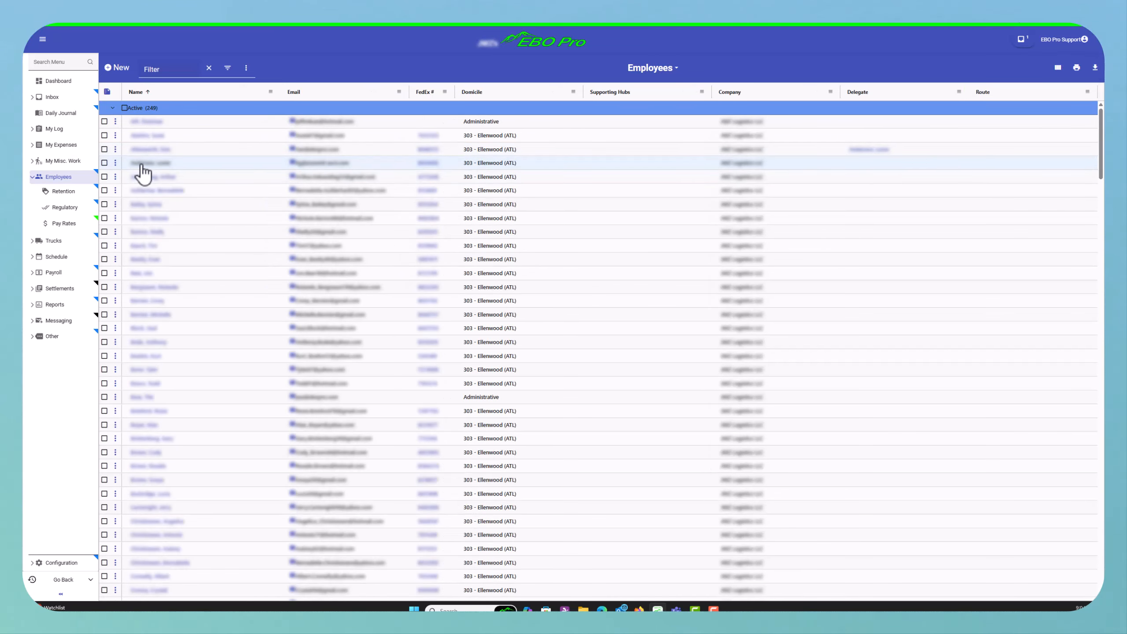
Reset the password of the third active employee, leaving it blank for auto-generation and enabling Resend Welcome
{"action": "left_click", "coordinate": [116, 163]}
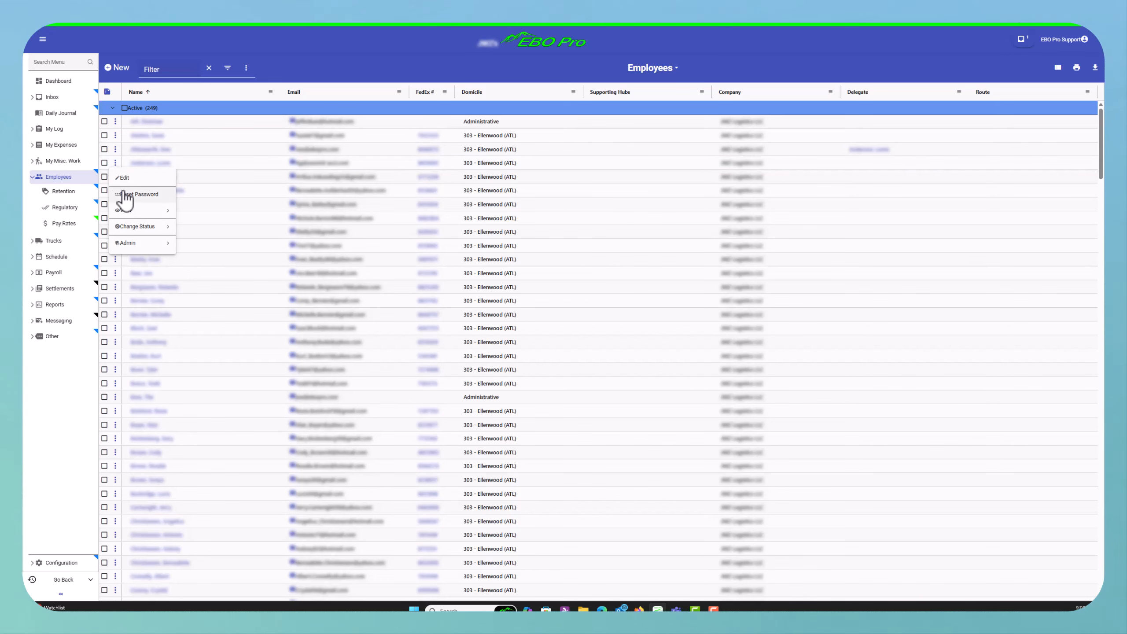
{"action": "left_click", "coordinate": [150, 176]}
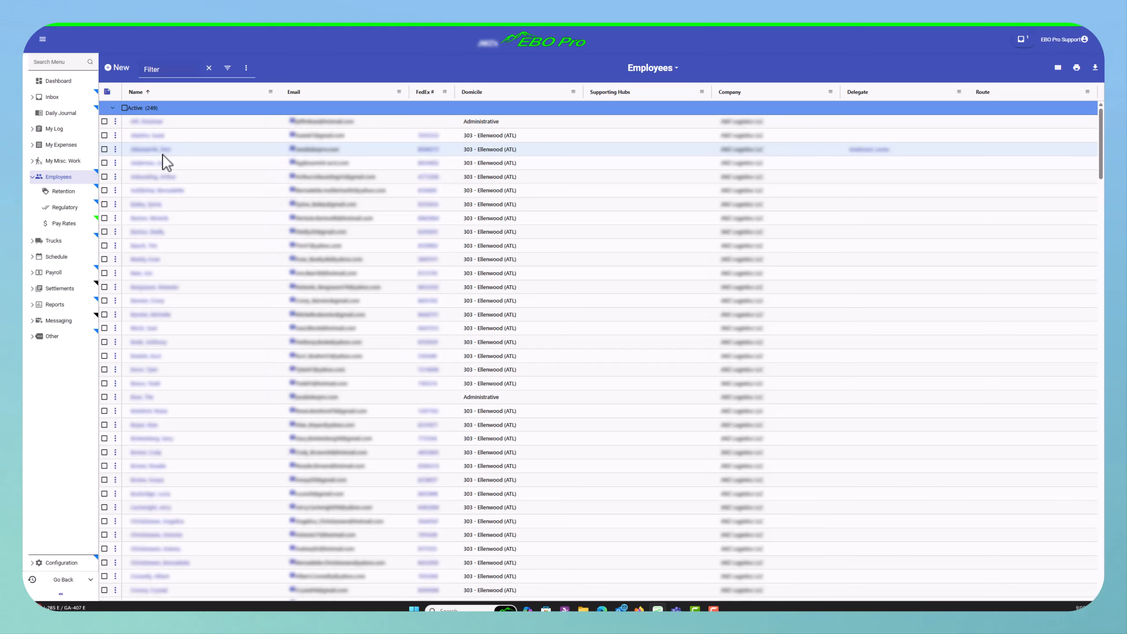
{"action": "left_click", "coordinate": [116, 150]}
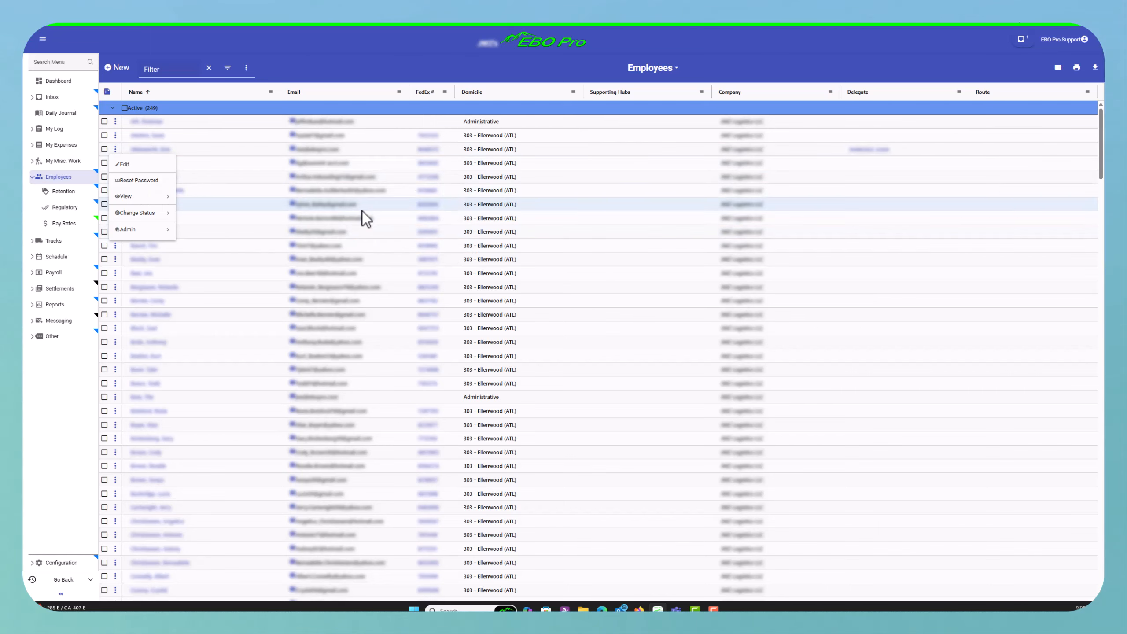
{"action": "left_click", "coordinate": [142, 183]}
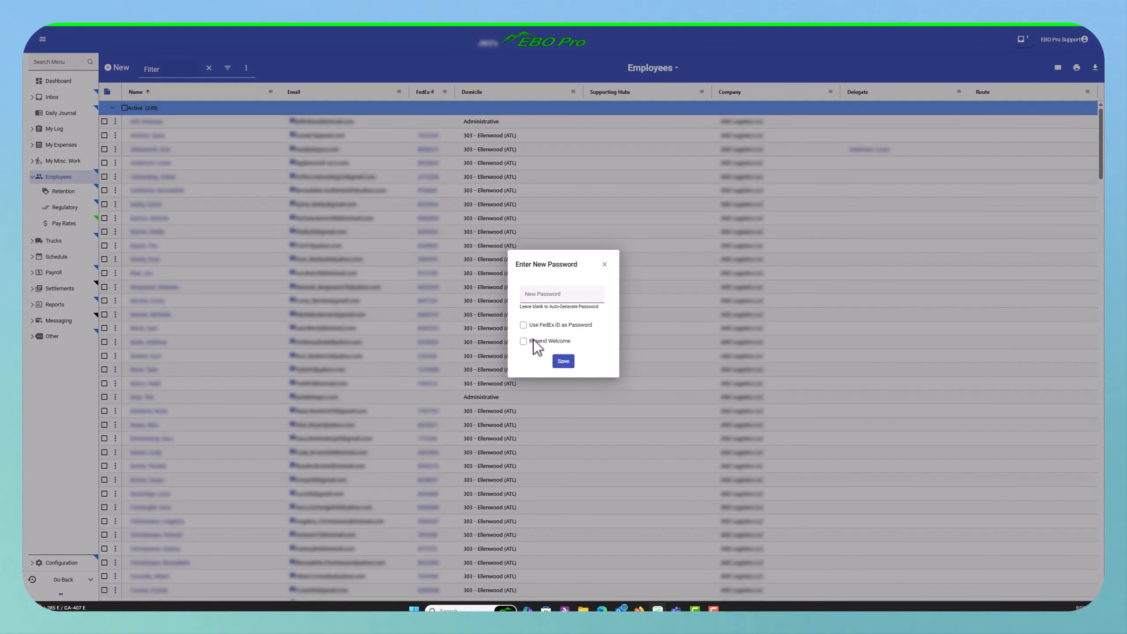
{"action": "left_click", "coordinate": [562, 361]}
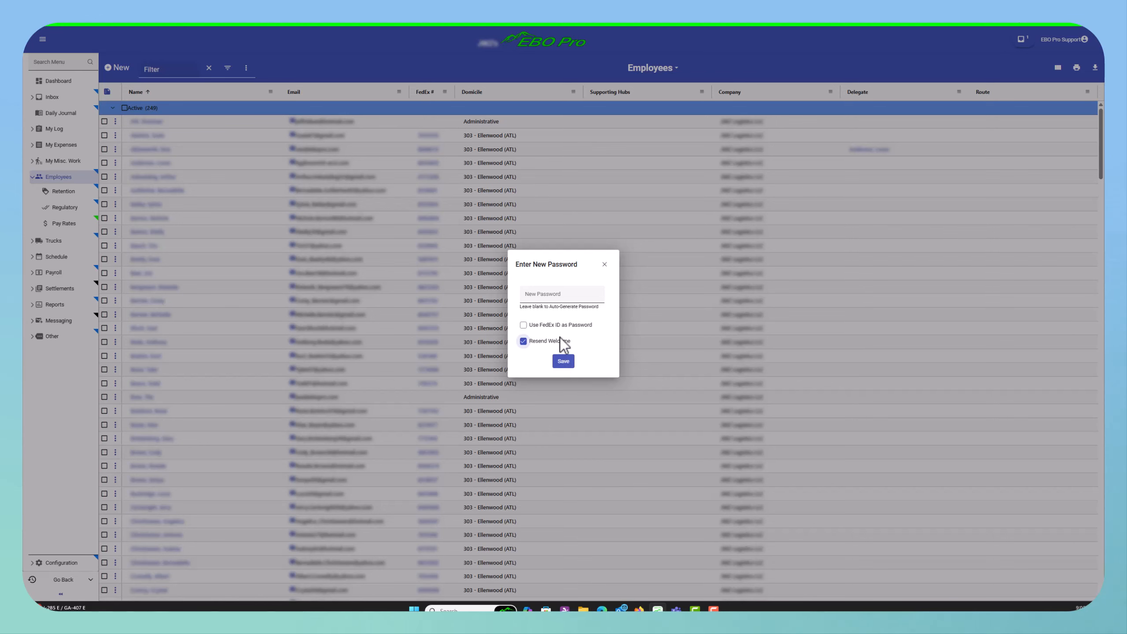